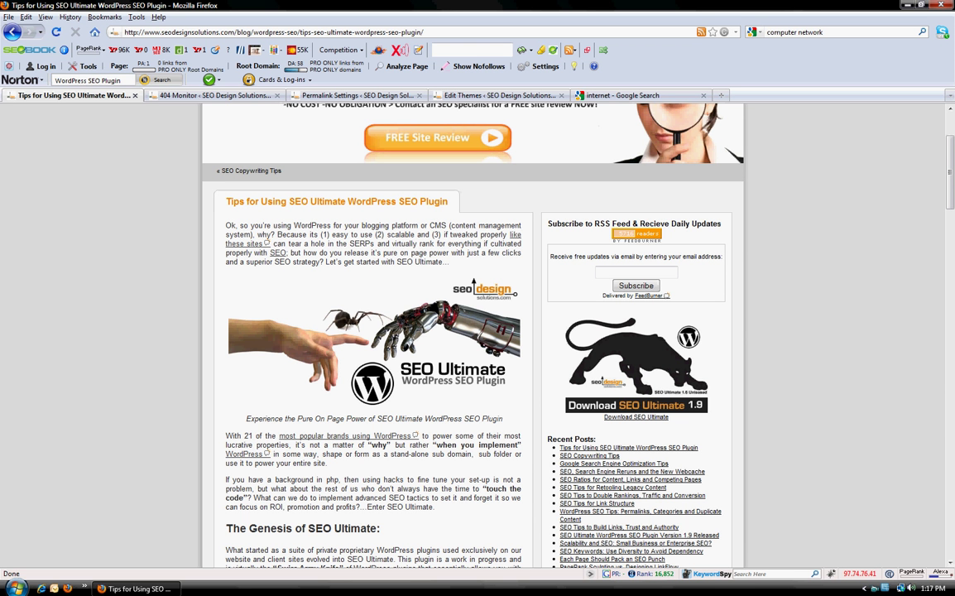
- Switch to the Google results tab for the query 'internet'
key(ctrl+shift+Tab)
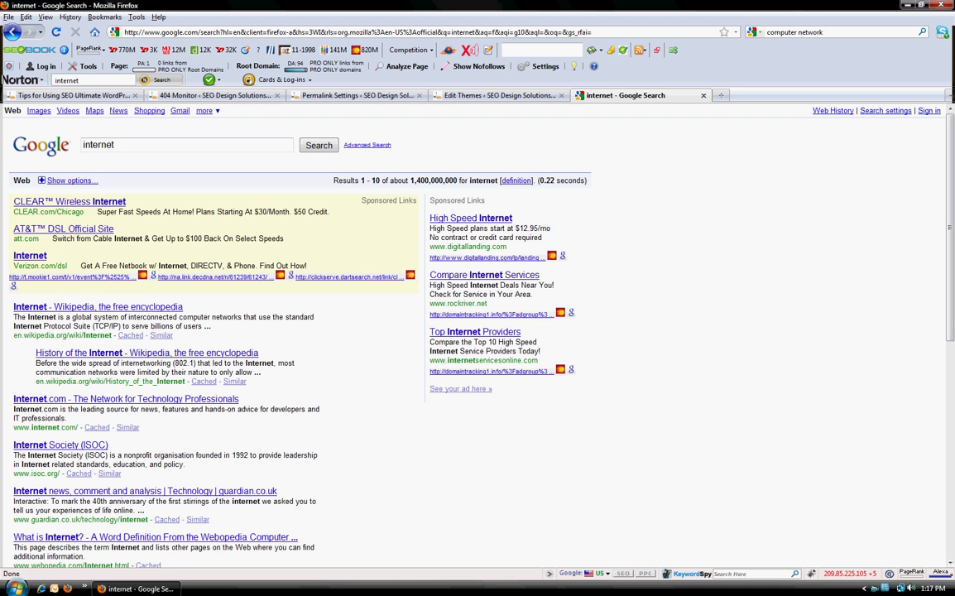
- Open the 'Internet - Wikipedia, the free encyclopedia' result
click(98, 306)
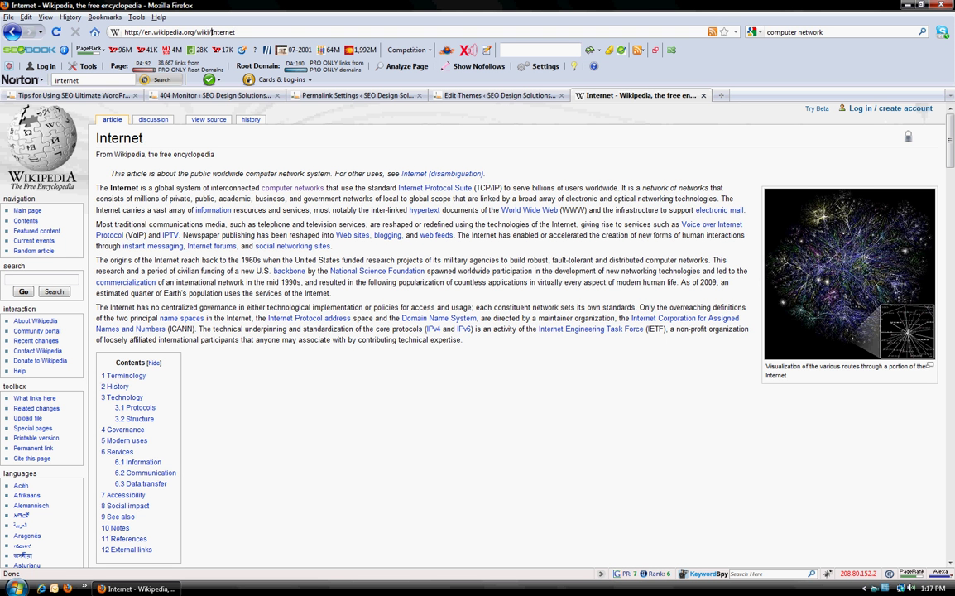
- Look up the Internet article in Yahoo Site Explorer via yExplore, showing 40,262 inlinks
double_click(120, 137)
click(120, 137)
right_click(353, 199)
mouse_move(389, 255)
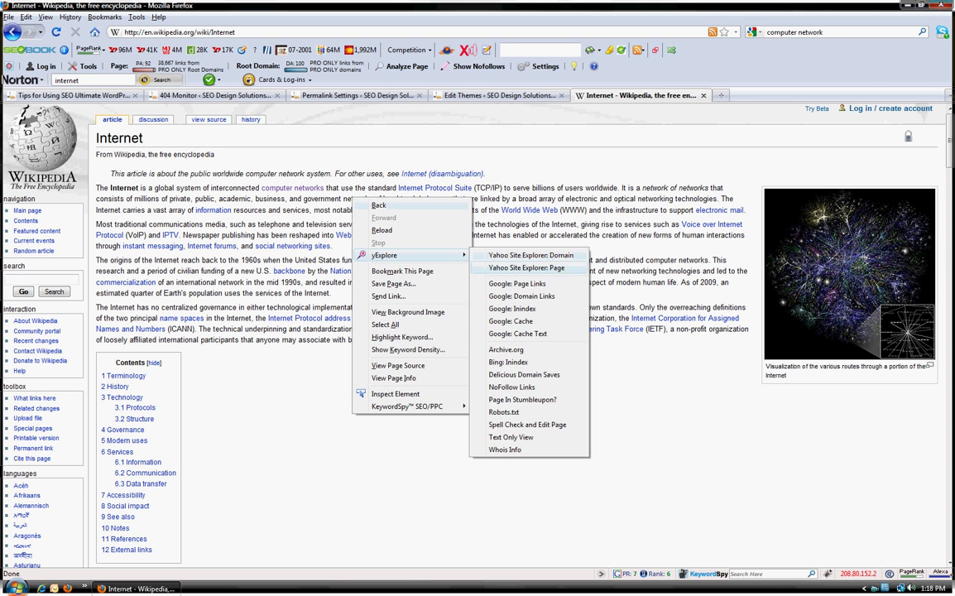
click(530, 267)
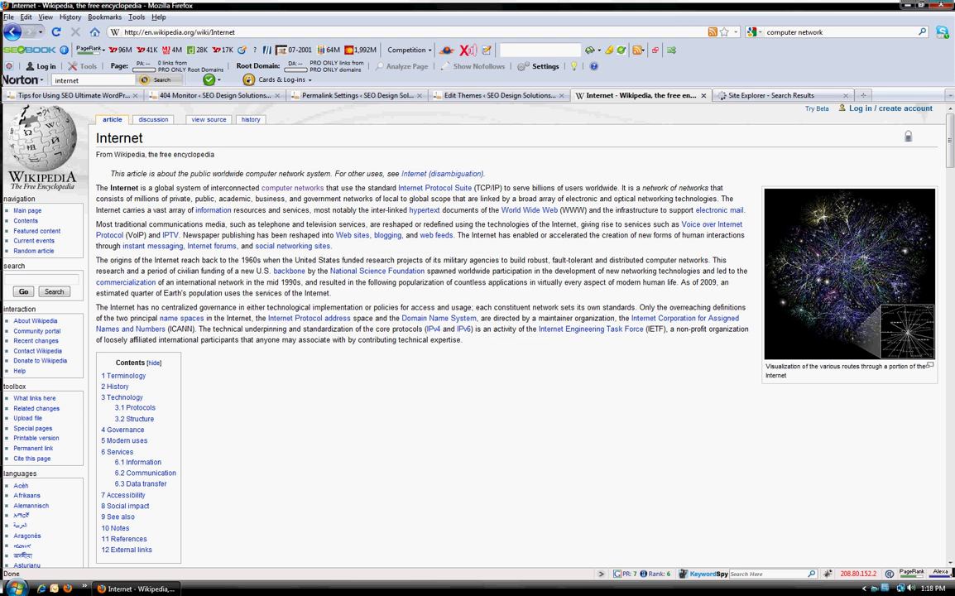
click(770, 95)
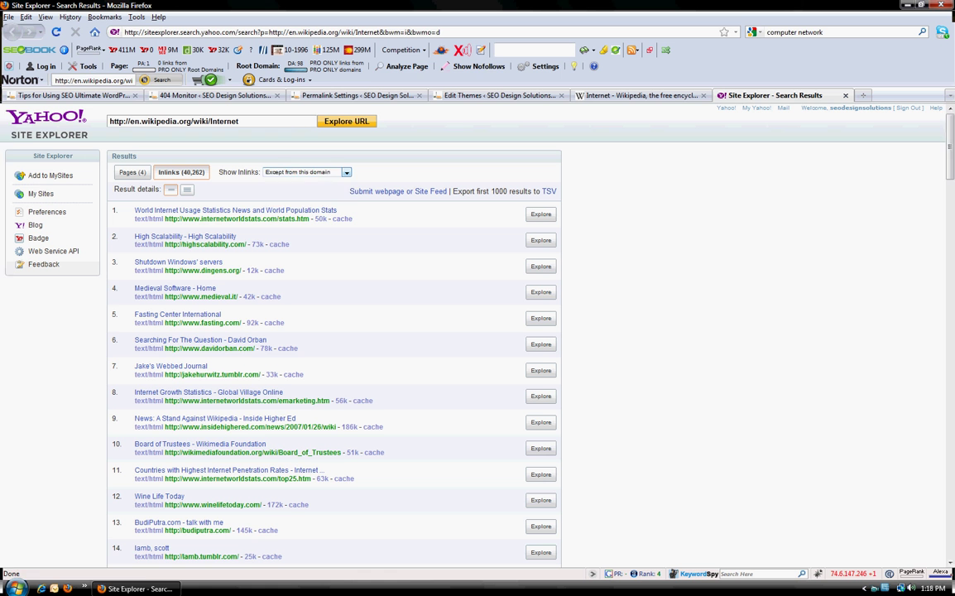
- Show inlinks From All Pages (91,543) and open 'United States - Wikipedia' in a background tab
click(306, 172)
click(289, 180)
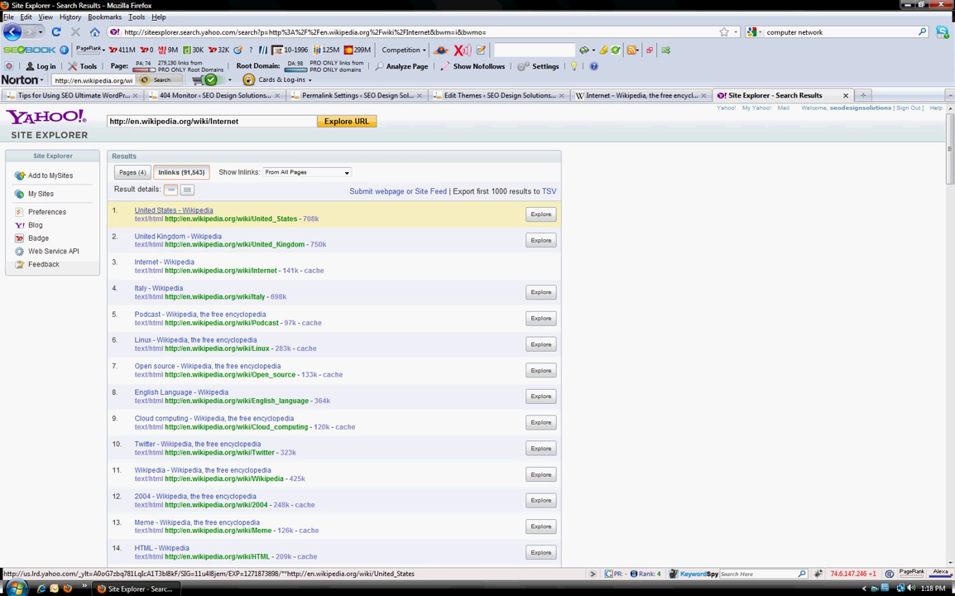
middle_click(174, 210)
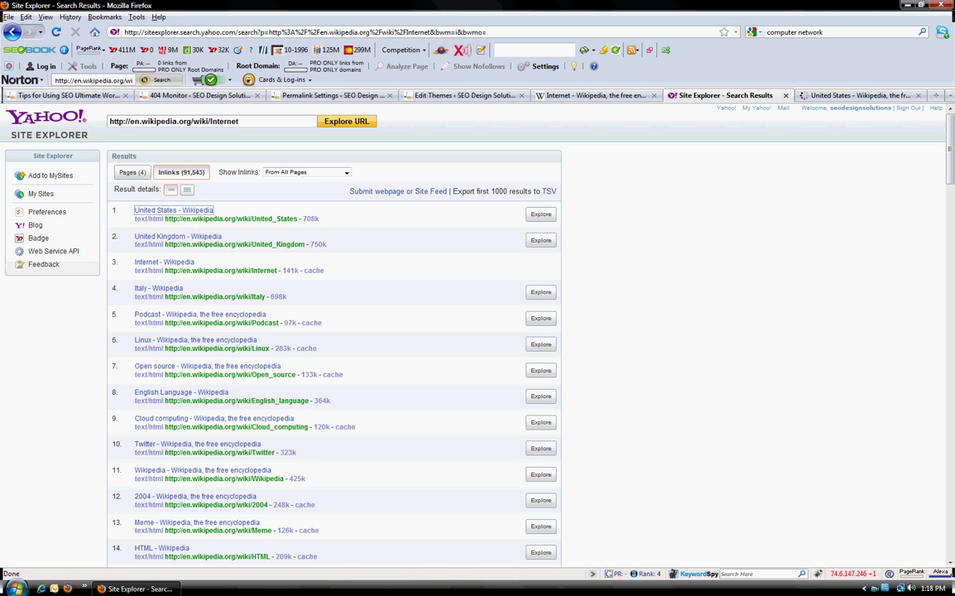
- Find 'internet' in the United States article and follow its link to the Internet article
key(ctrl+Tab)
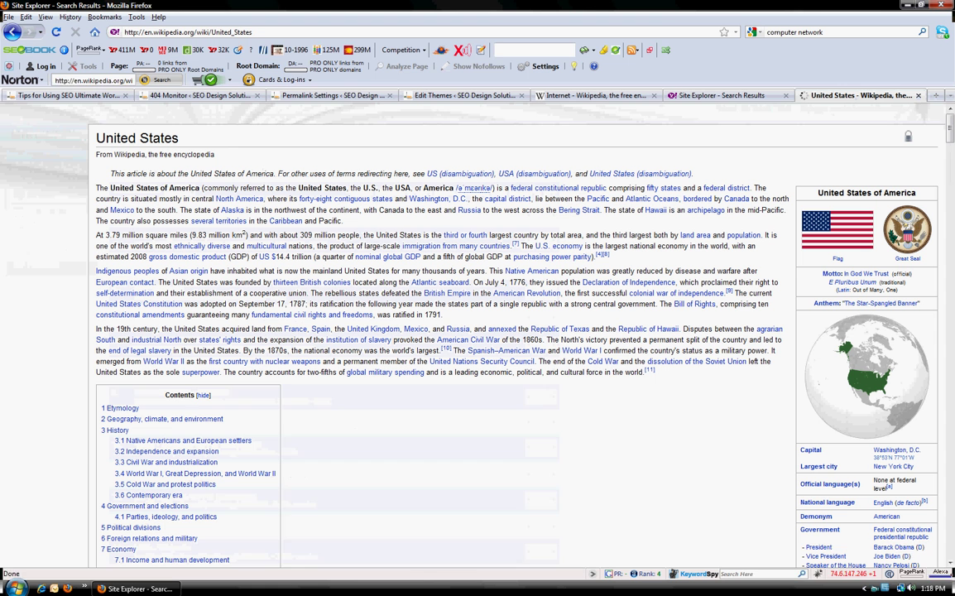
key(ctrl+f)
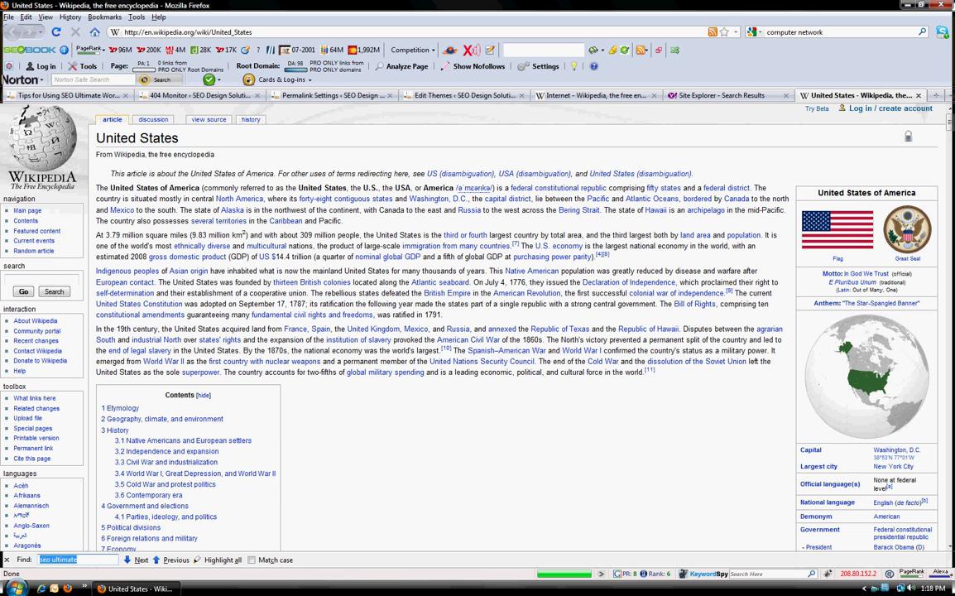
text(intern)
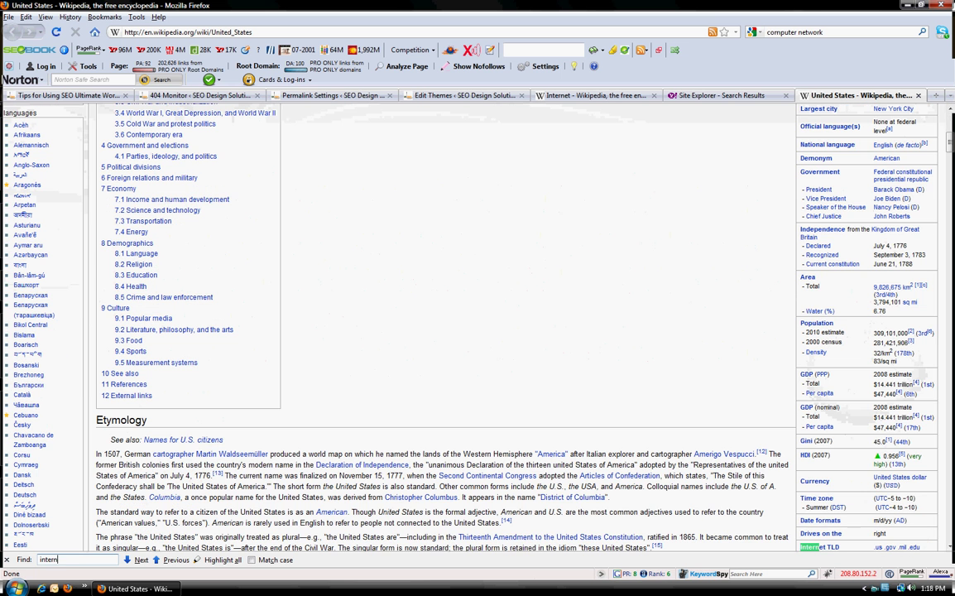
text(et)
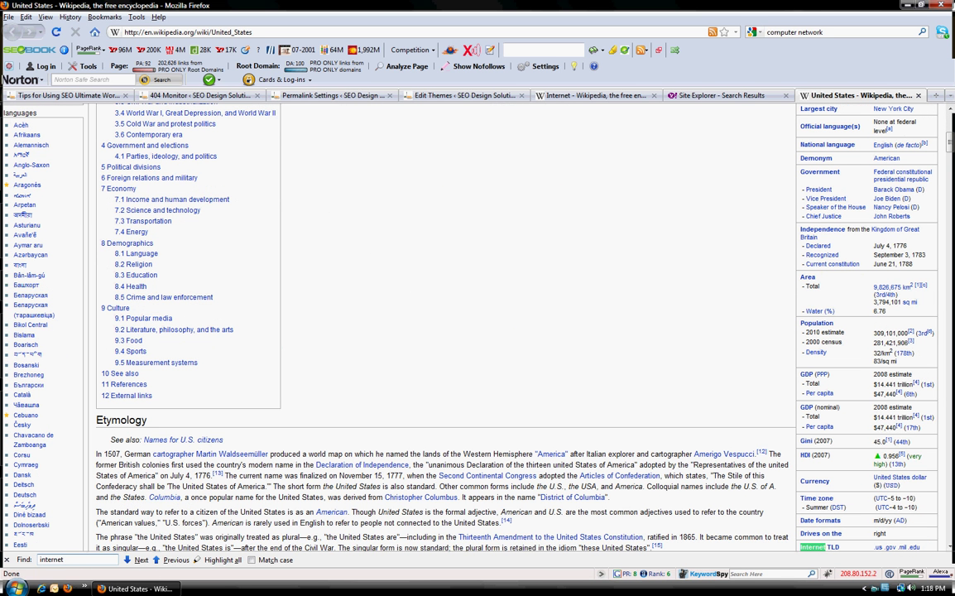
click(138, 560)
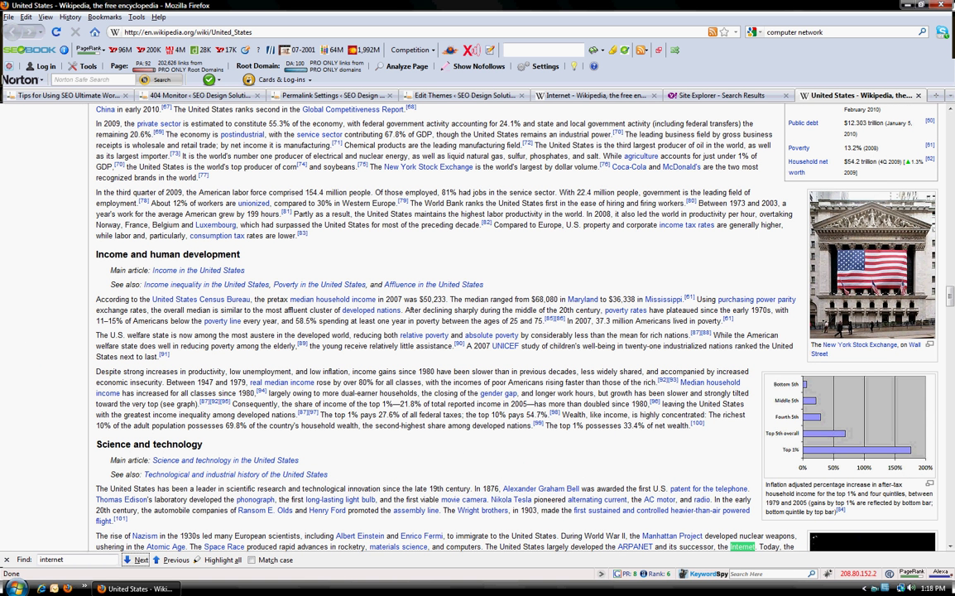
key(Return)
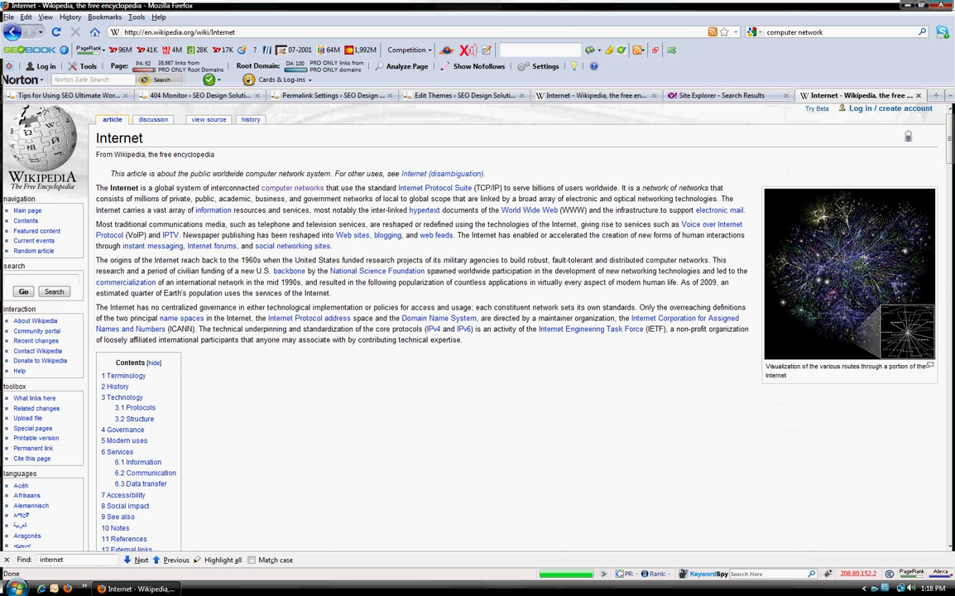
click(235, 32)
click(235, 32)
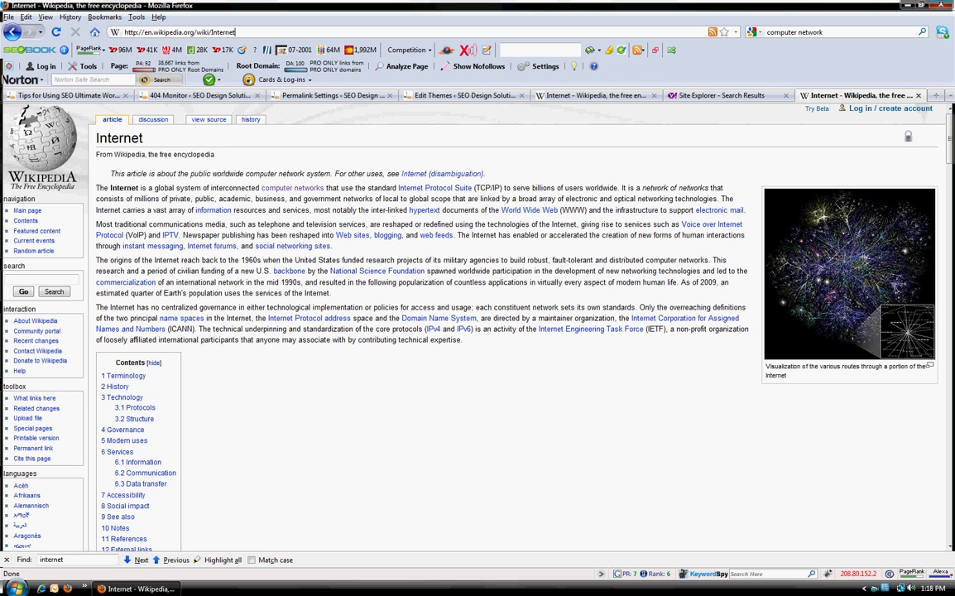
double_click(119, 138)
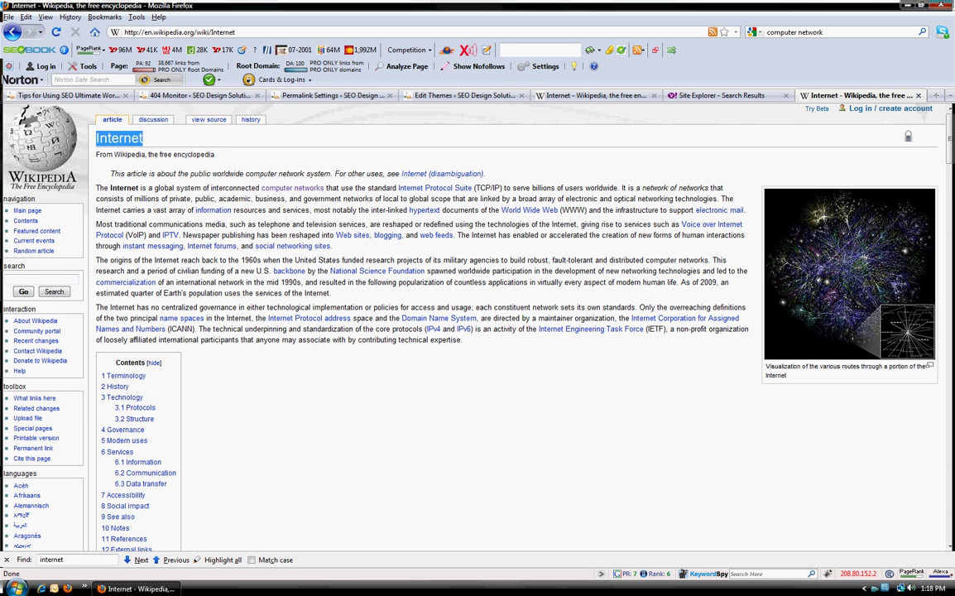
click(235, 33)
drag(235, 33, 218, 33)
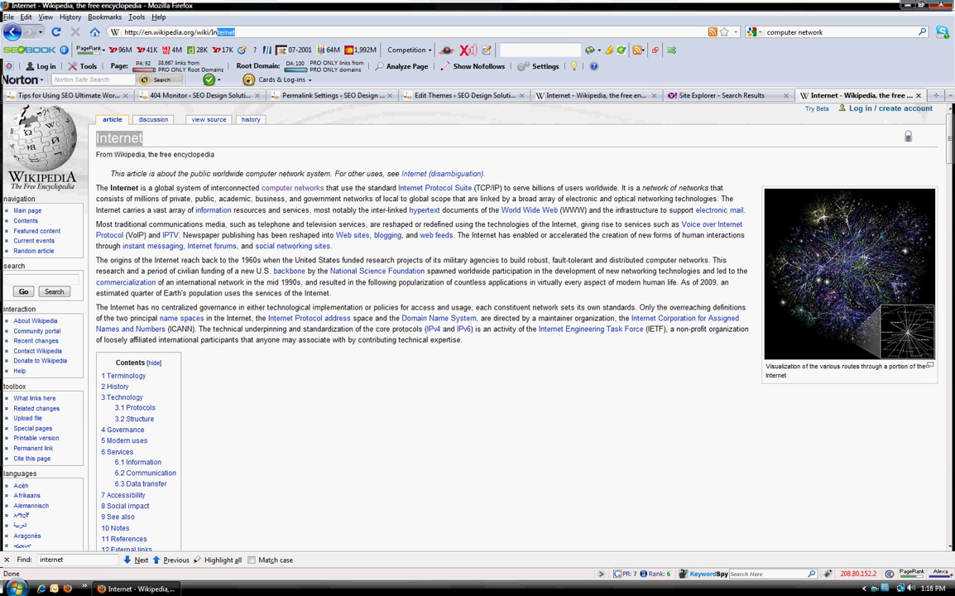
click(218, 32)
- View page.php's template code wrapping the post title in H1 tags
click(464, 95)
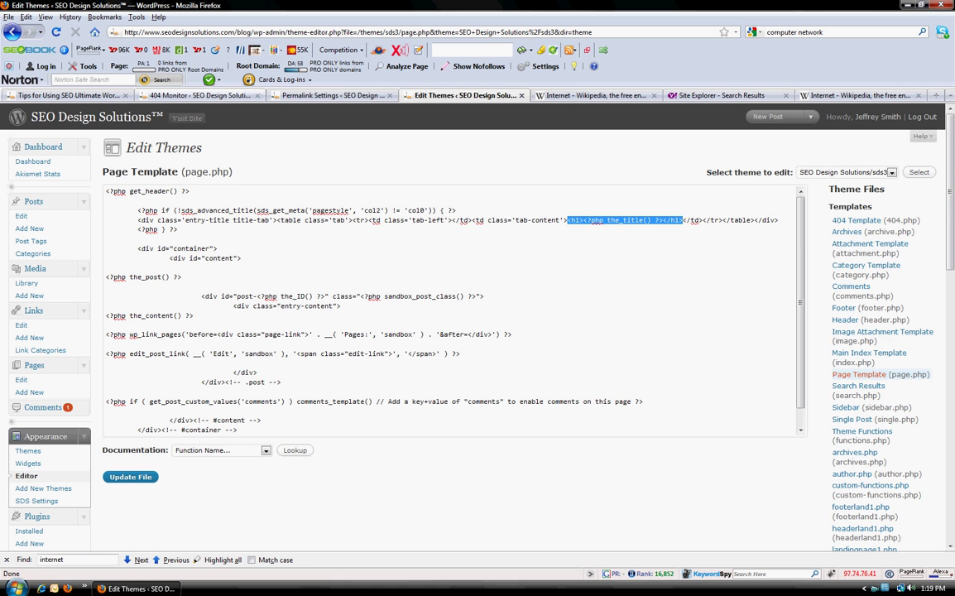
- Return to Permalink Settings showing the /%category%/%postname%/ custom structure
key(ctrl+Page_Up)
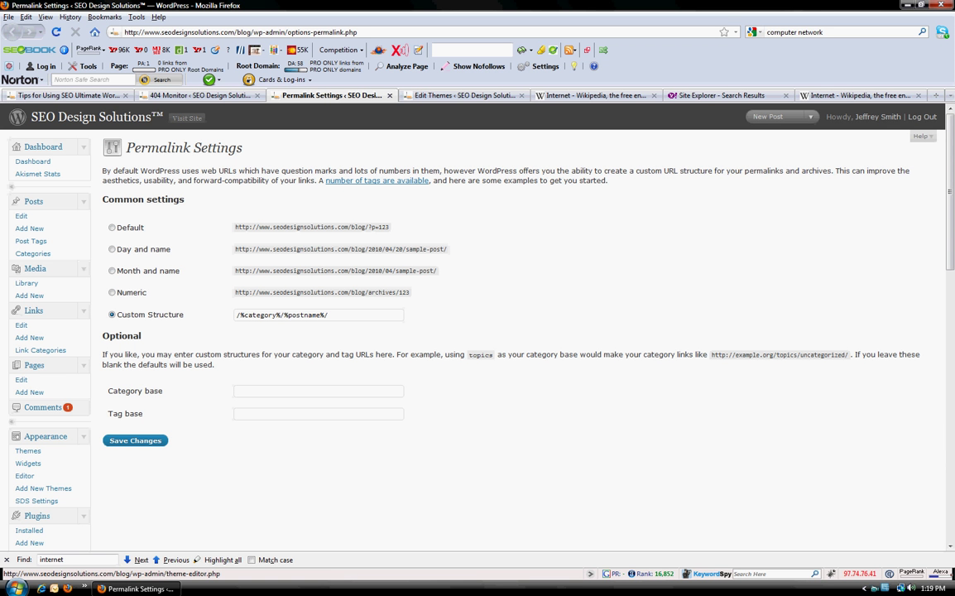
double_click(357, 227)
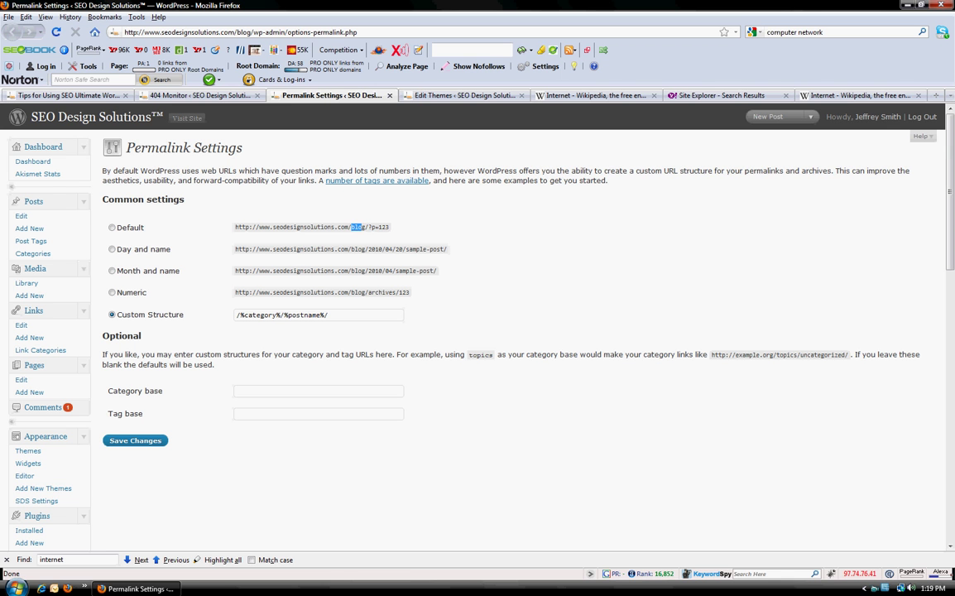
click(321, 204)
drag(389, 227, 368, 227)
click(368, 227)
triple_click(281, 314)
click(328, 314)
drag(237, 314, 328, 314)
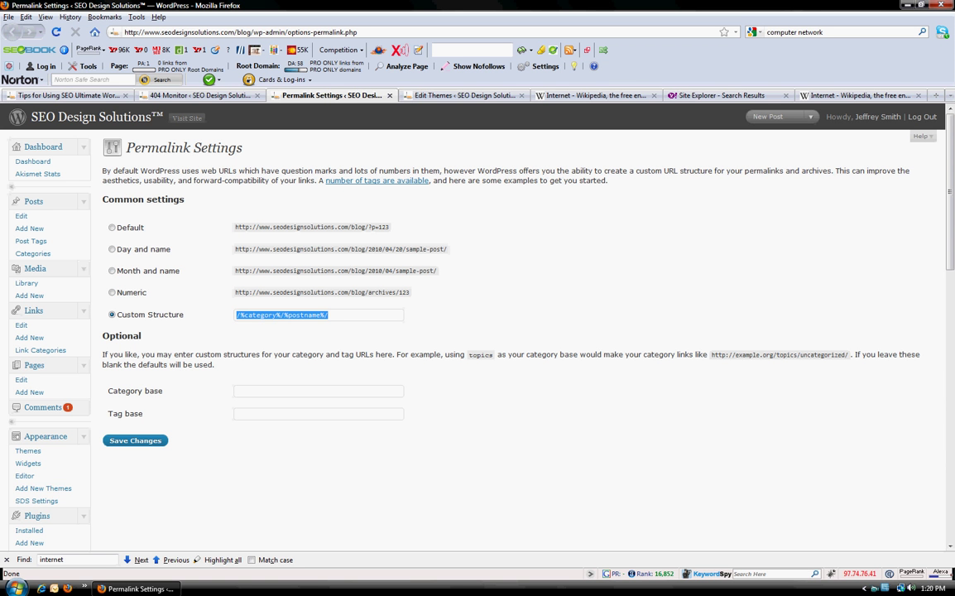
click(246, 315)
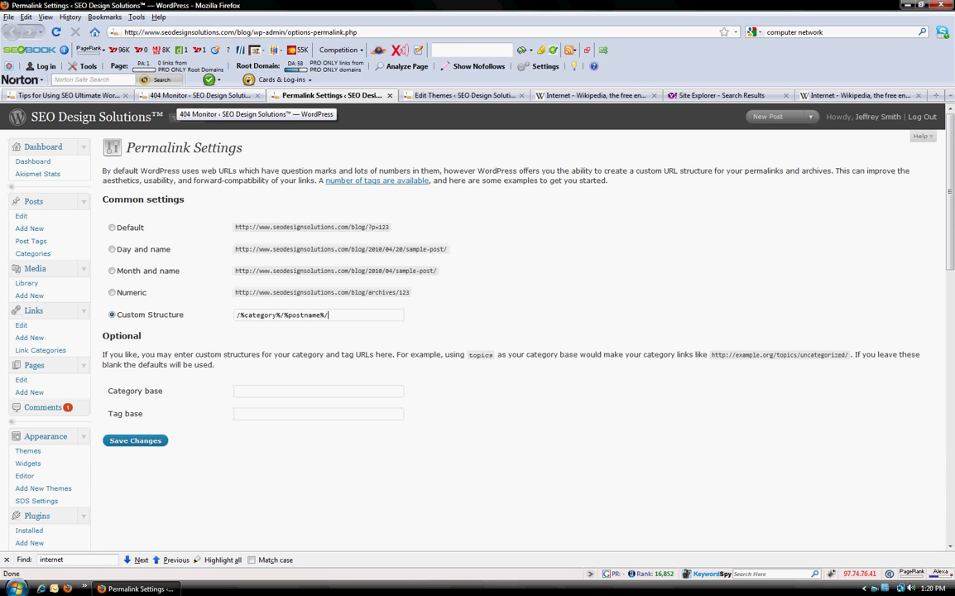
- Open the Catching SEO Blunders post from the SEO Resources category archive
key(ctrl+1)
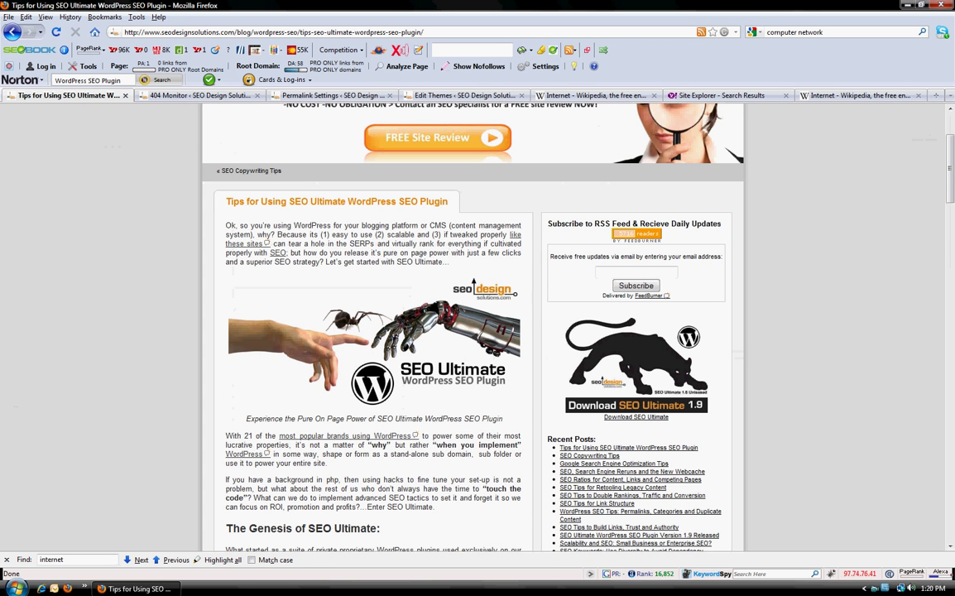
scroll(472, 323, down, 10)
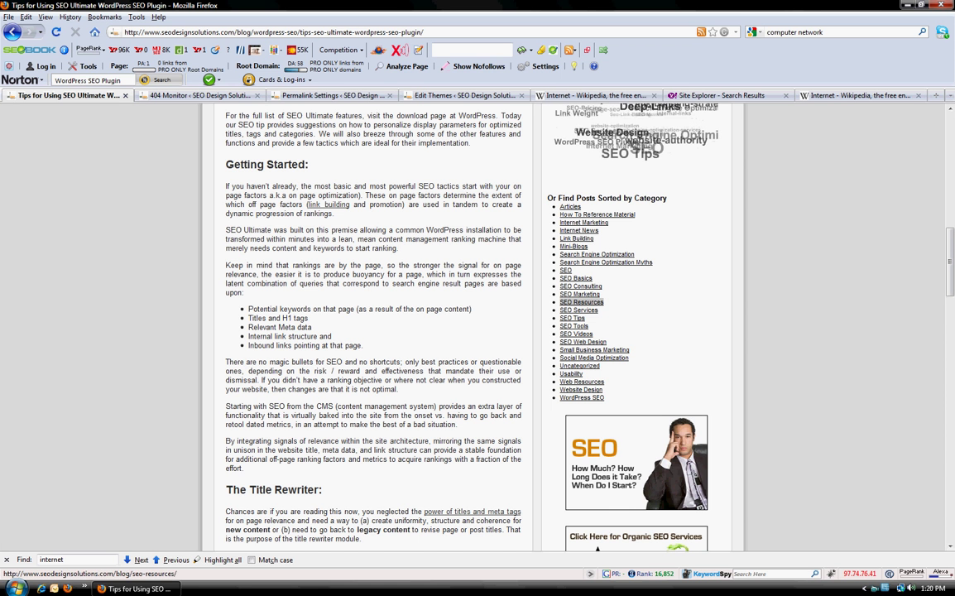
click(582, 302)
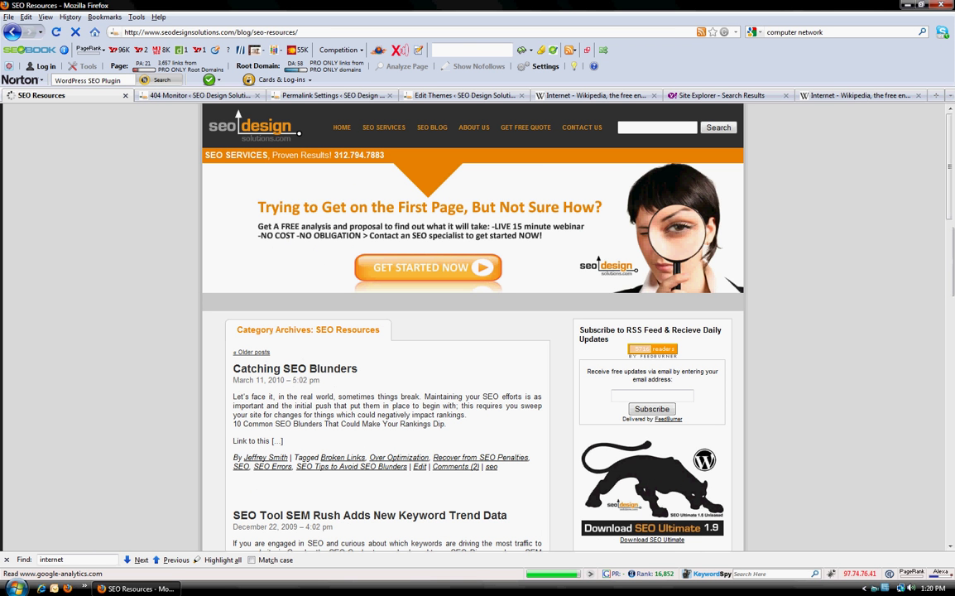
click(295, 368)
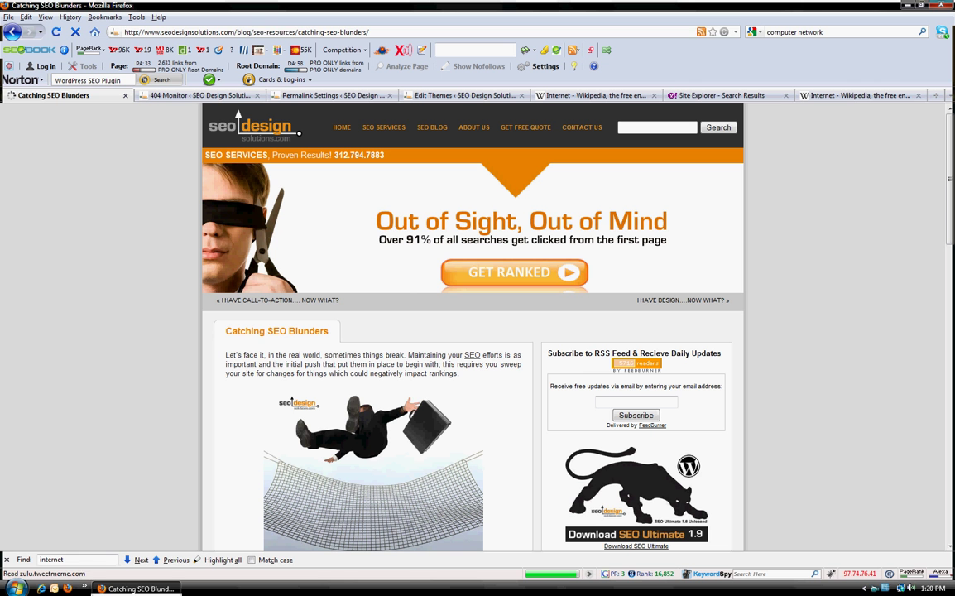
- Examine the post's address ending /seo-resources/catching-seo-blunders/ in the address bar
double_click(274, 32)
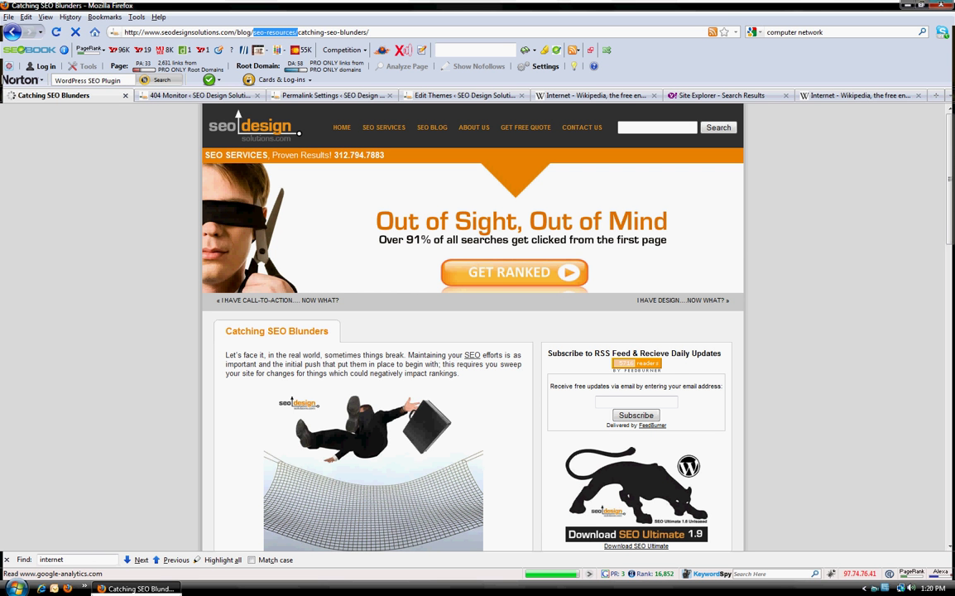
click(298, 31)
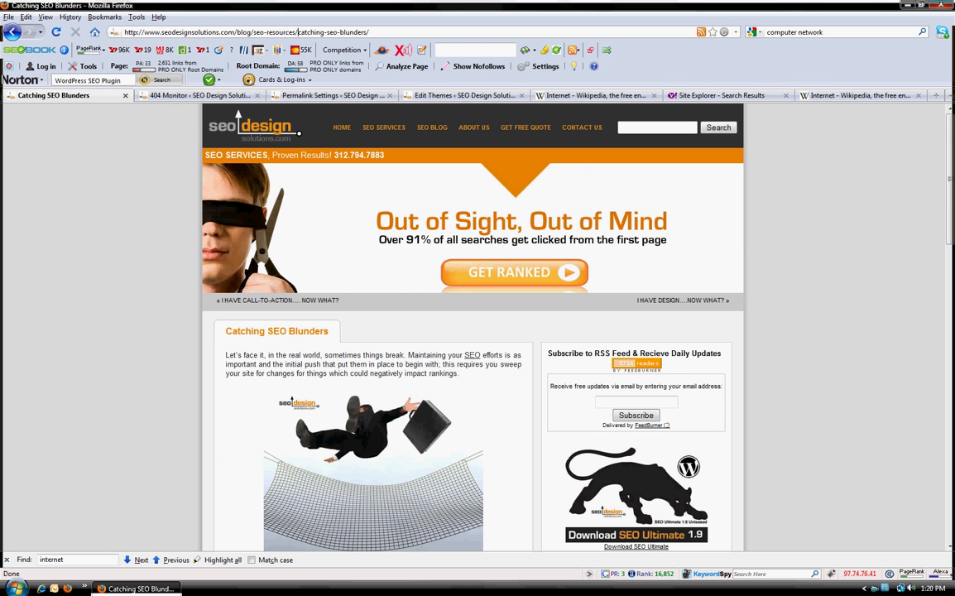
click(368, 32)
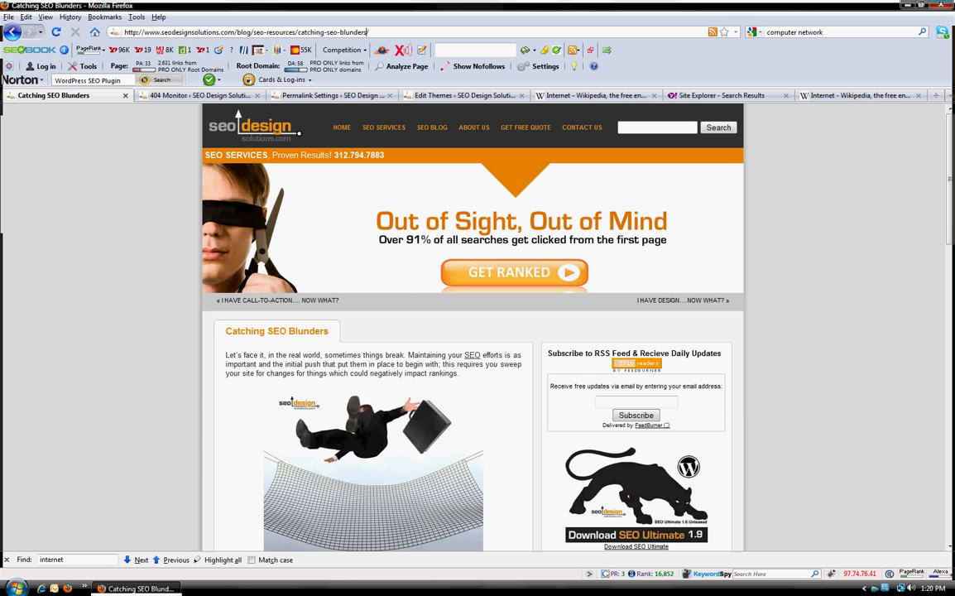
scroll(471, 331, down, 3)
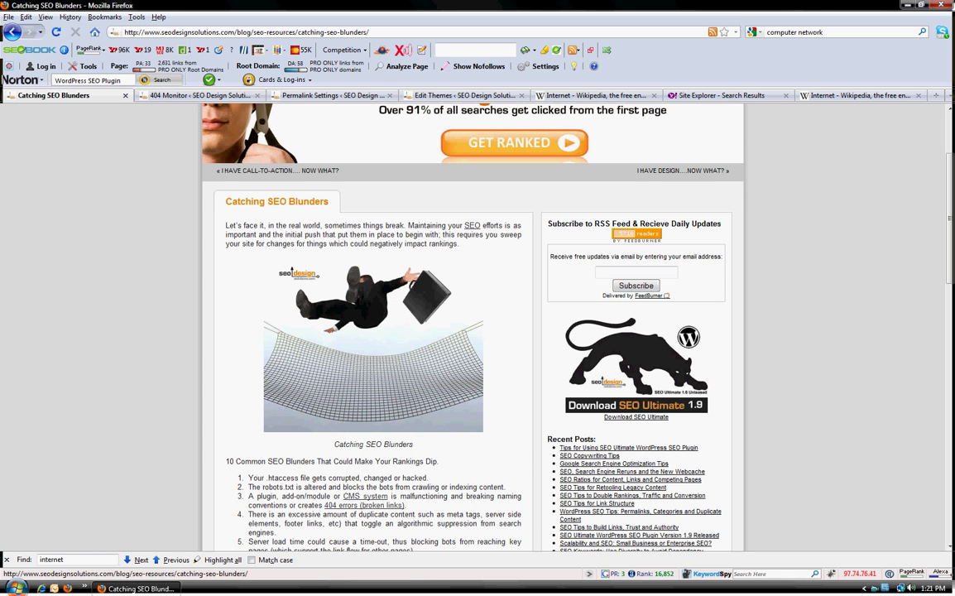
- Web-search the heading words 'SEO Blunders', then return to the 404 Monitor admin tab
drag(267, 201, 329, 201)
key(ctrl+c)
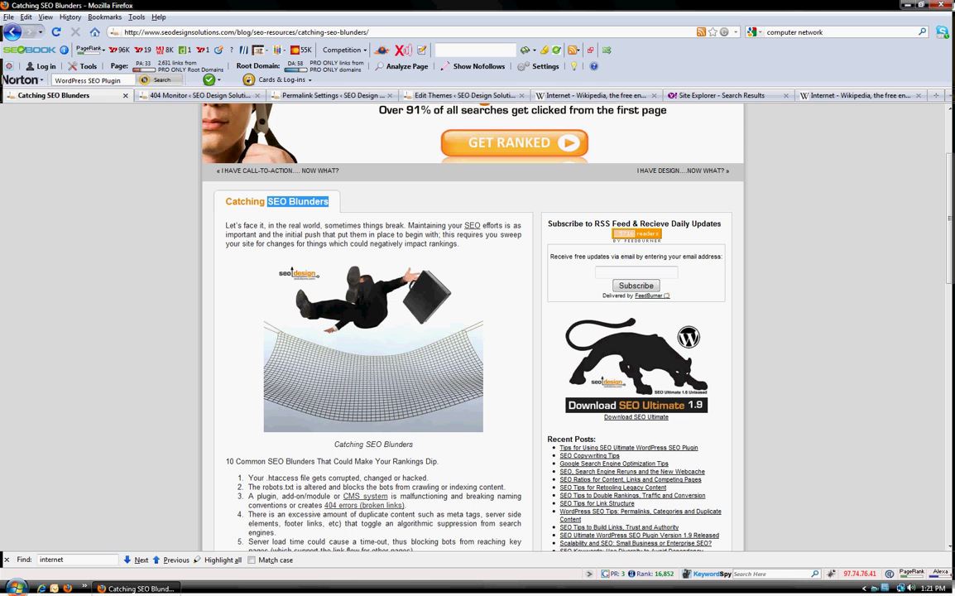
click(768, 33)
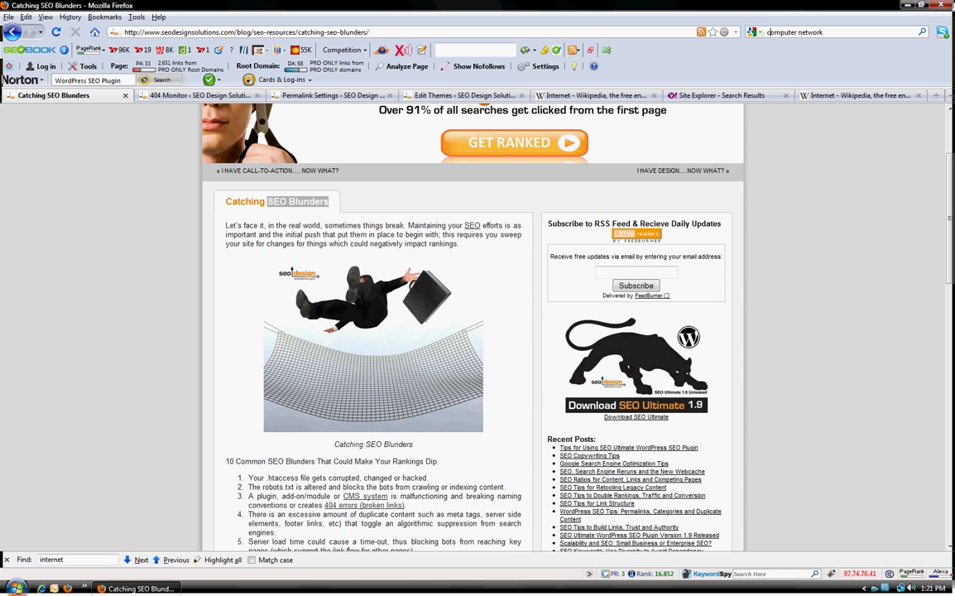
key(ctrl+a)
key(ctrl+v)
key(Return)
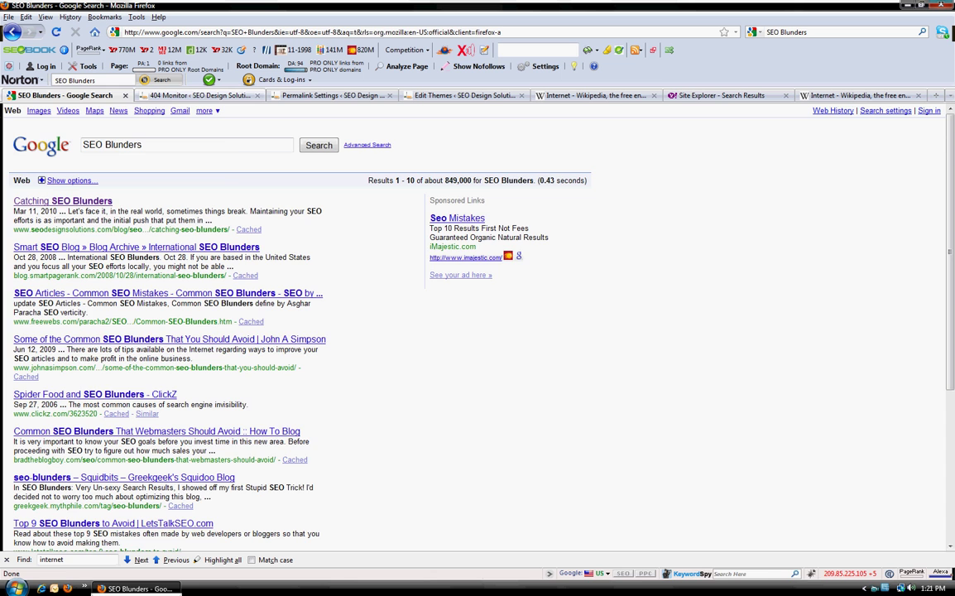
key(ctrl+Tab)
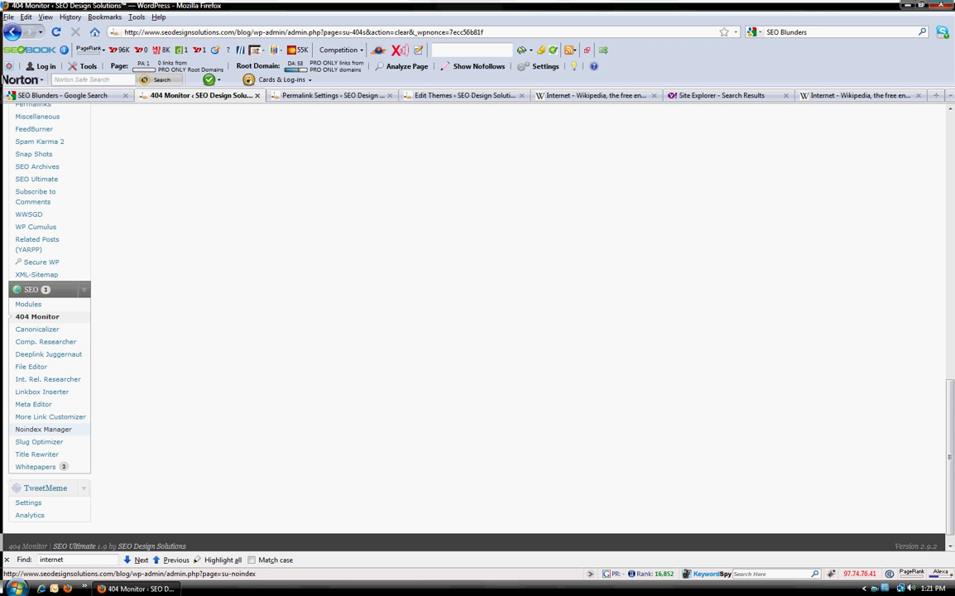
- Open SEO > Title Rewriter and inspect the Post Title Format {post} and Blog Homepage Title
click(37, 454)
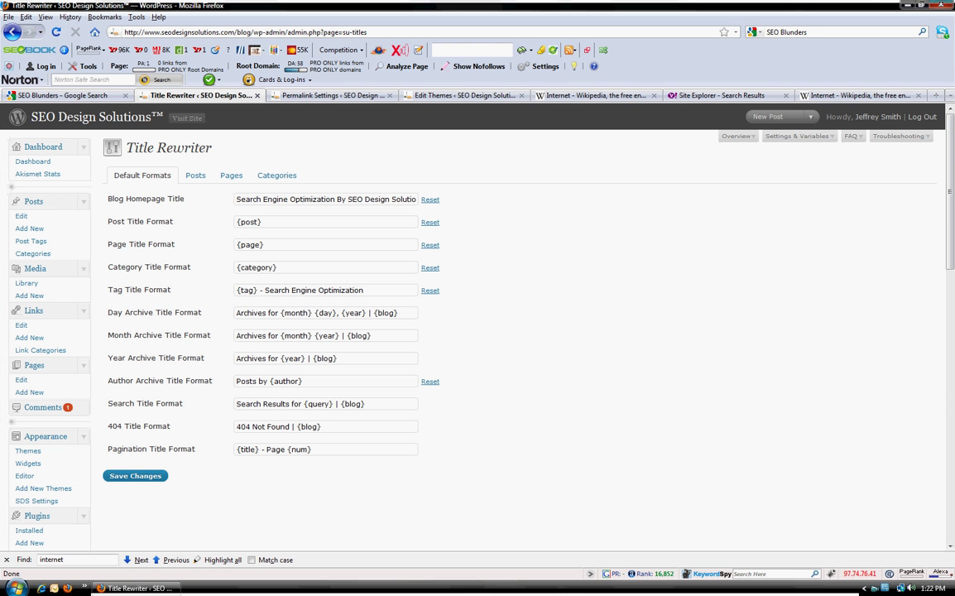
click(263, 222)
click(238, 200)
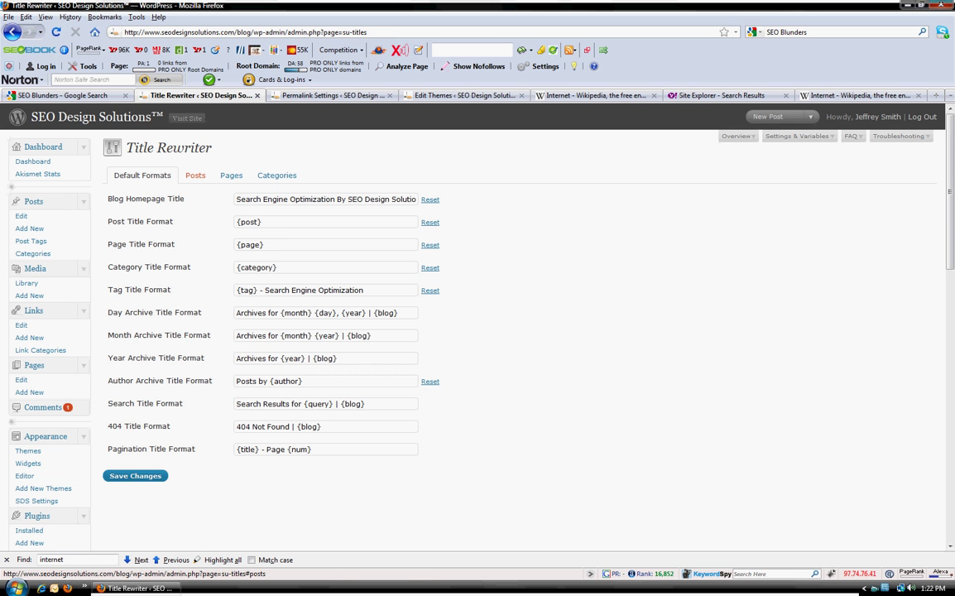
- Try 'SEO Tips for WordPress' as the first post's title tag, clear it, then list category title tags
click(196, 176)
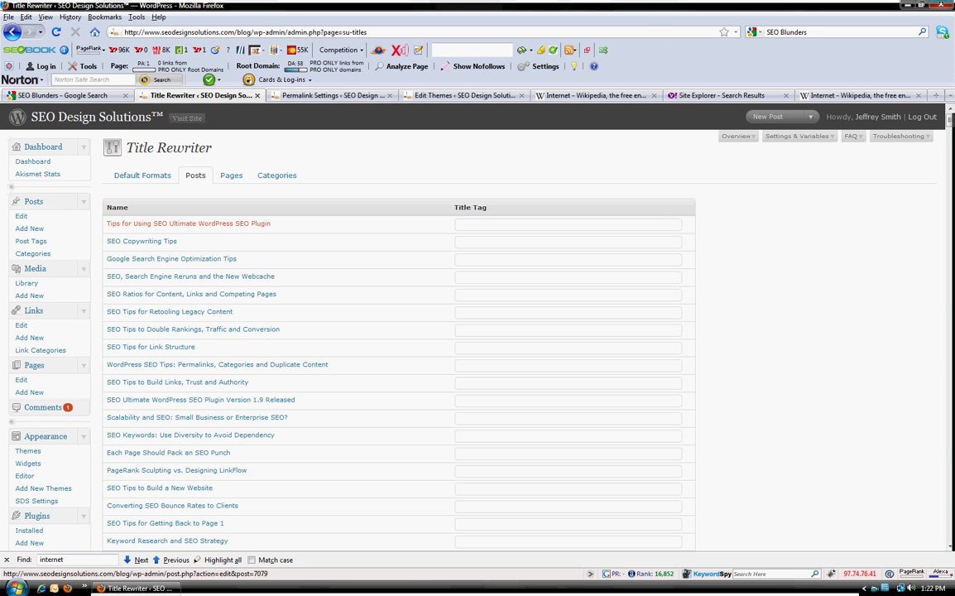
click(458, 223)
text(S)
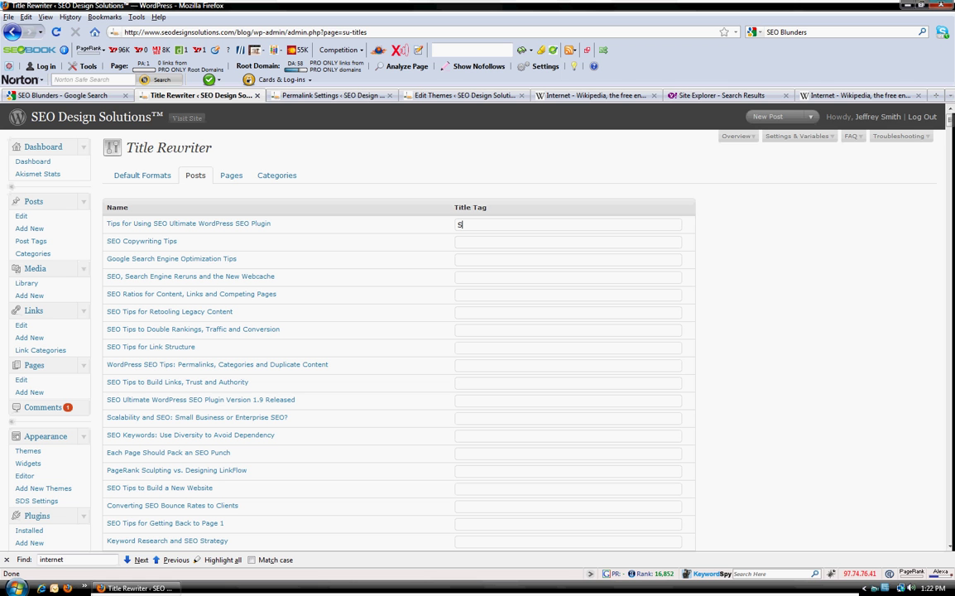
text(EO Tips for WordPress)
scroll(477, 331, down, 2)
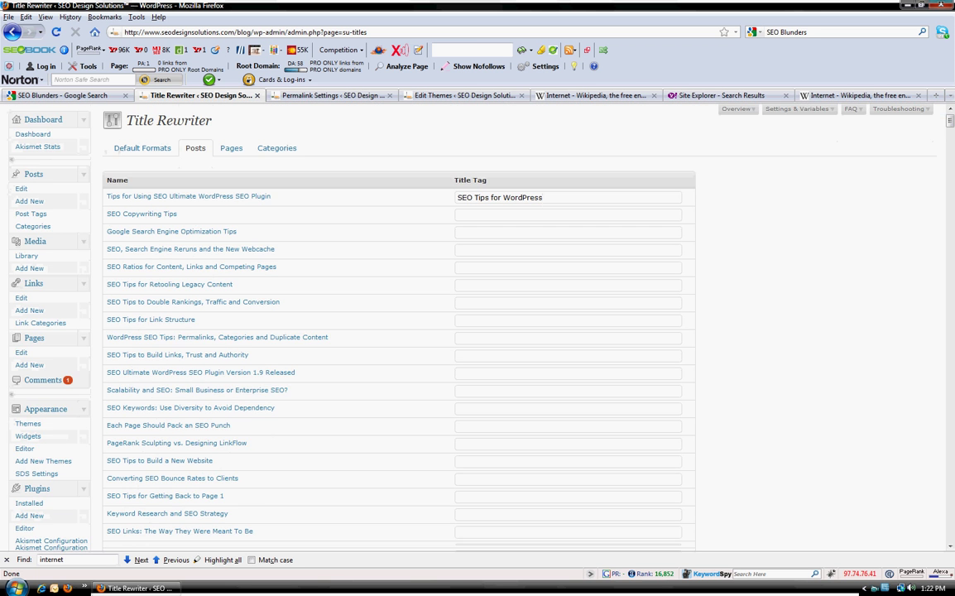
scroll(477, 331, up, 2)
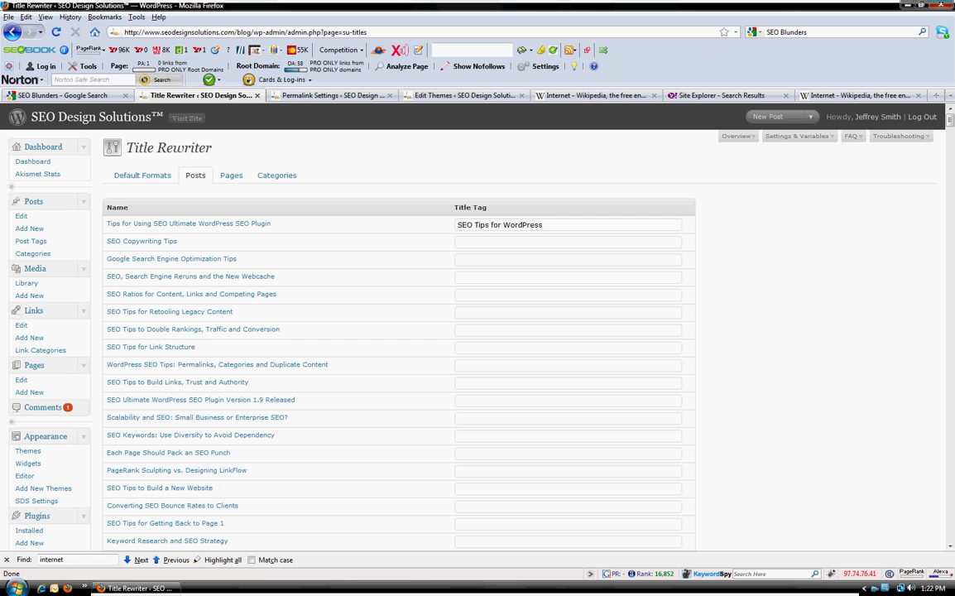
key(ctrl+a)
key(BackSpace)
click(277, 175)
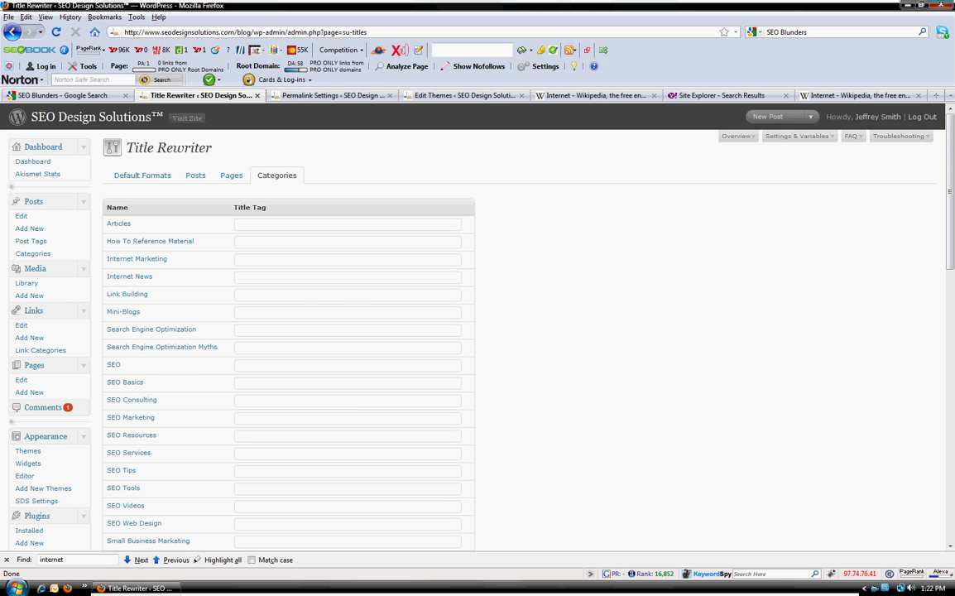
- Switch Title Rewriter from Default Formats back to the Posts list of per-post title tags
click(143, 175)
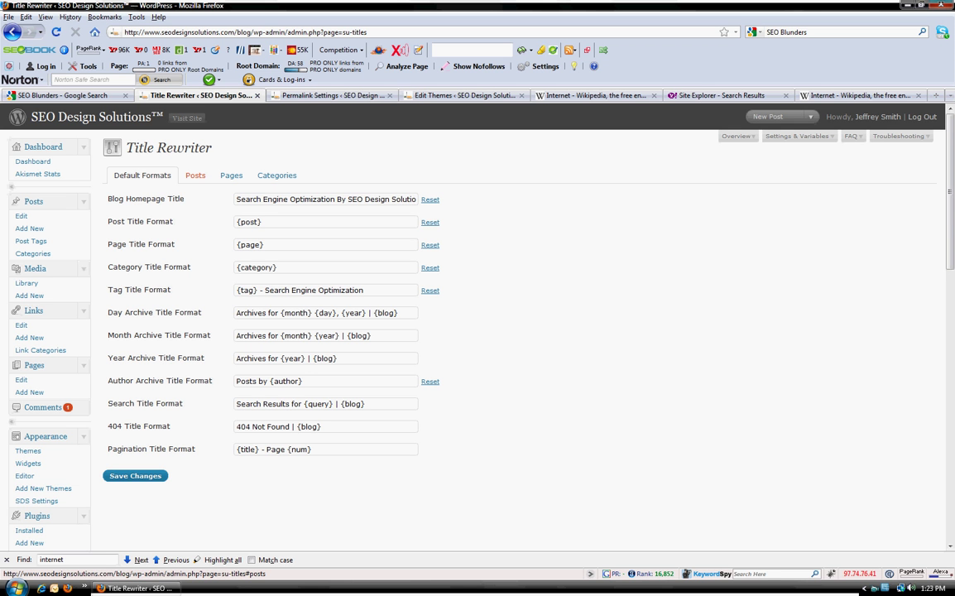
click(195, 176)
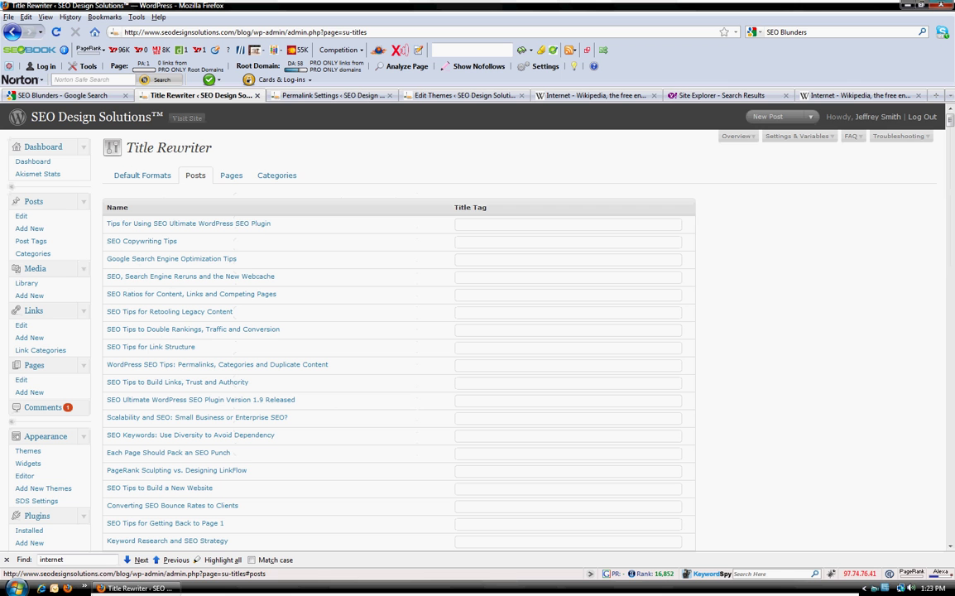